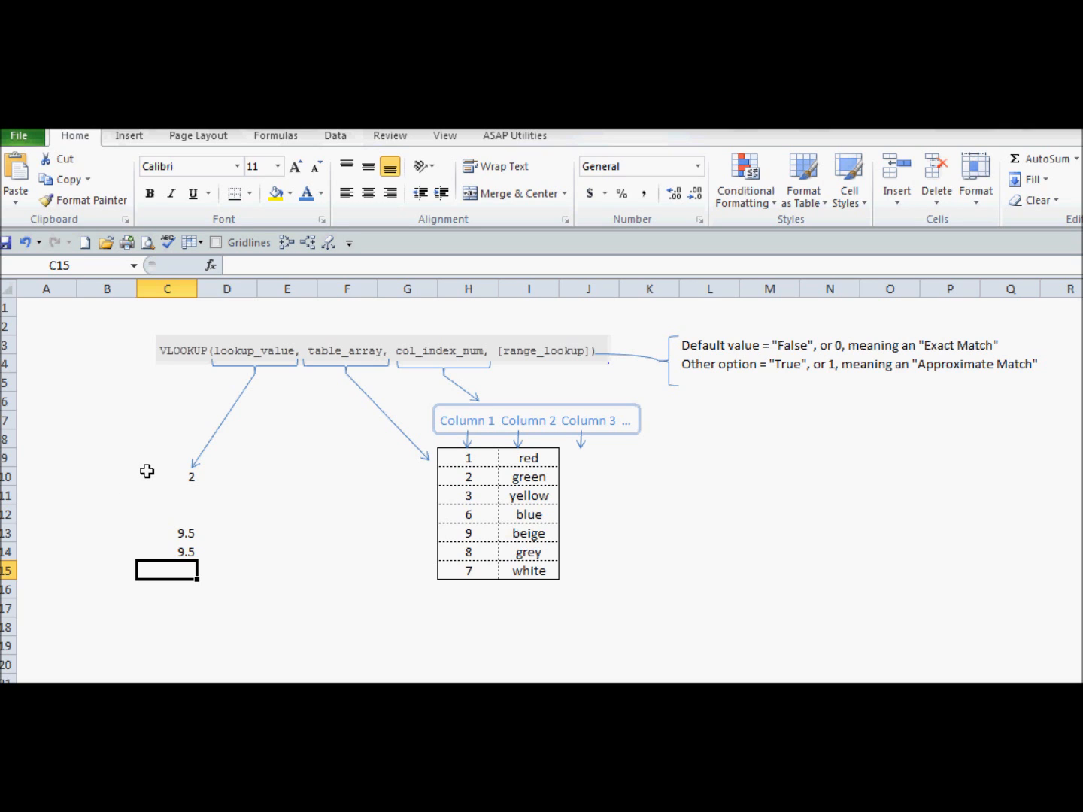
- Enter a VLOOKUP formula in D10 that looks up C10 in H9:I15 and returns column 2 with exact match 0
left_click(231, 470)
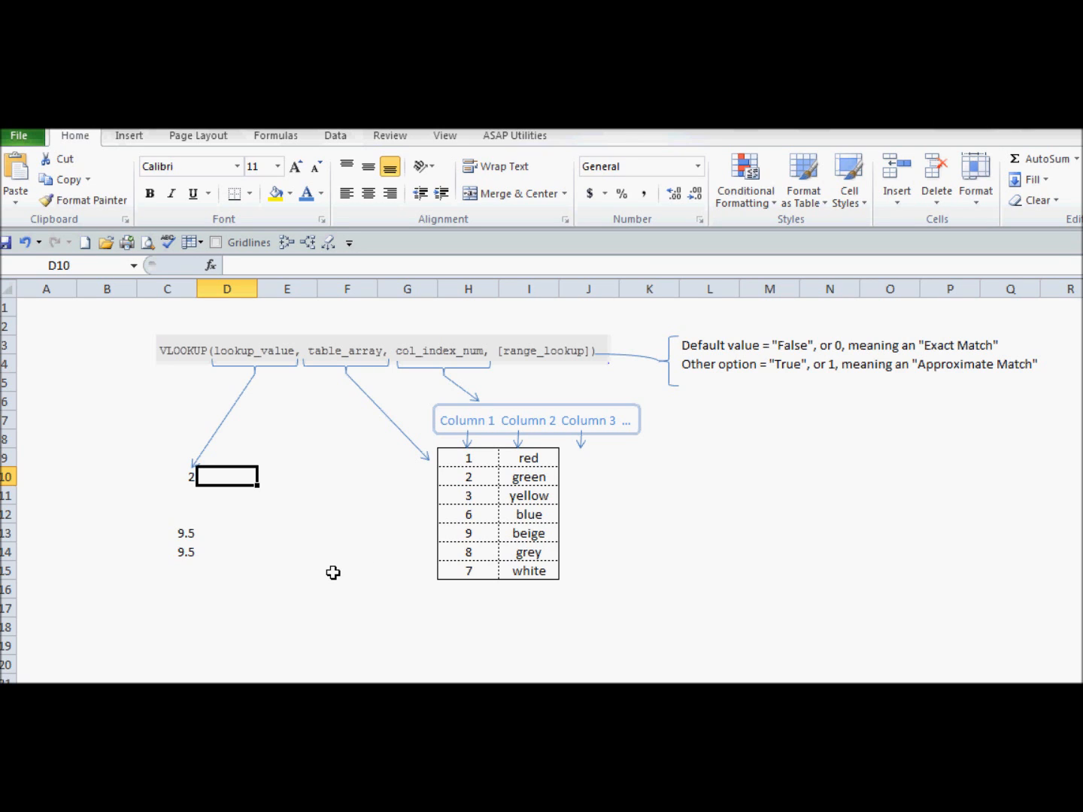
type("=")
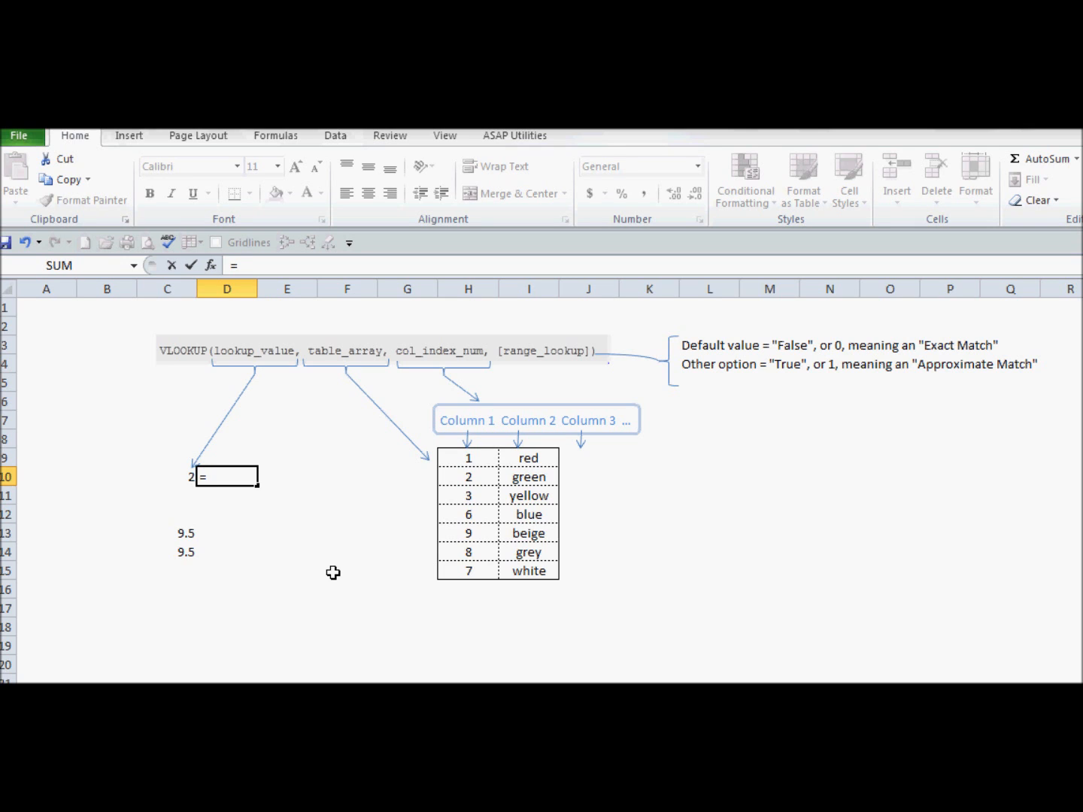
type("vl")
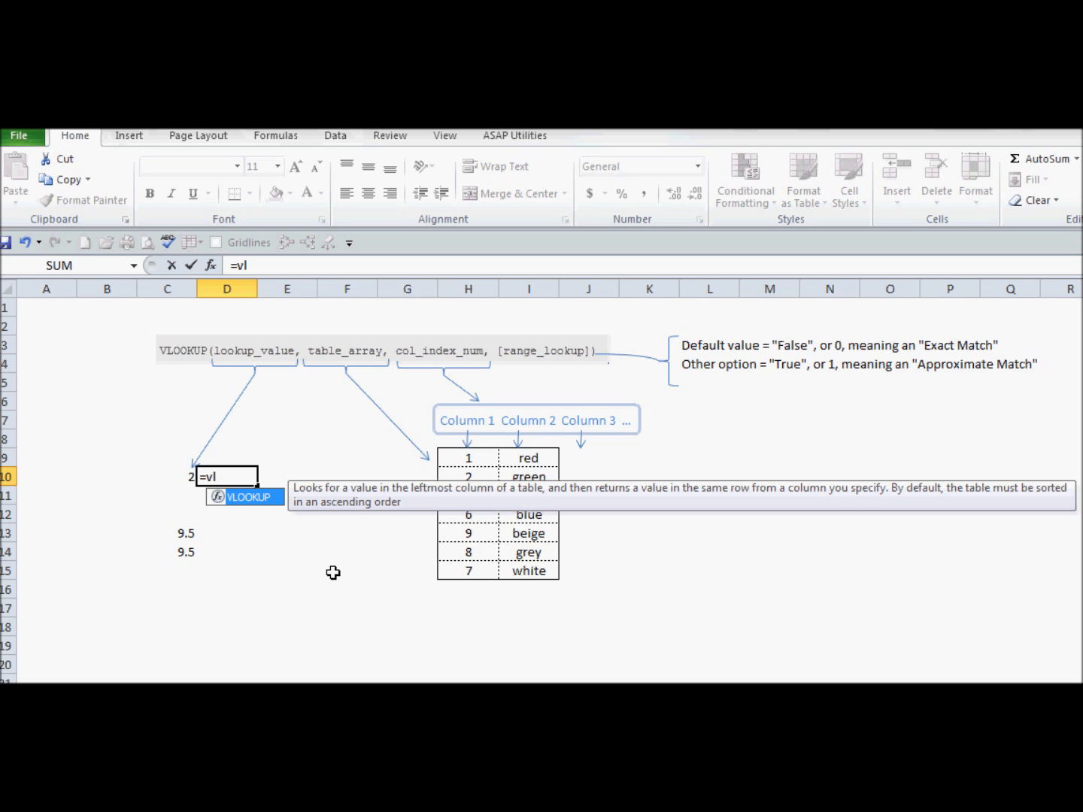
key("Tab")
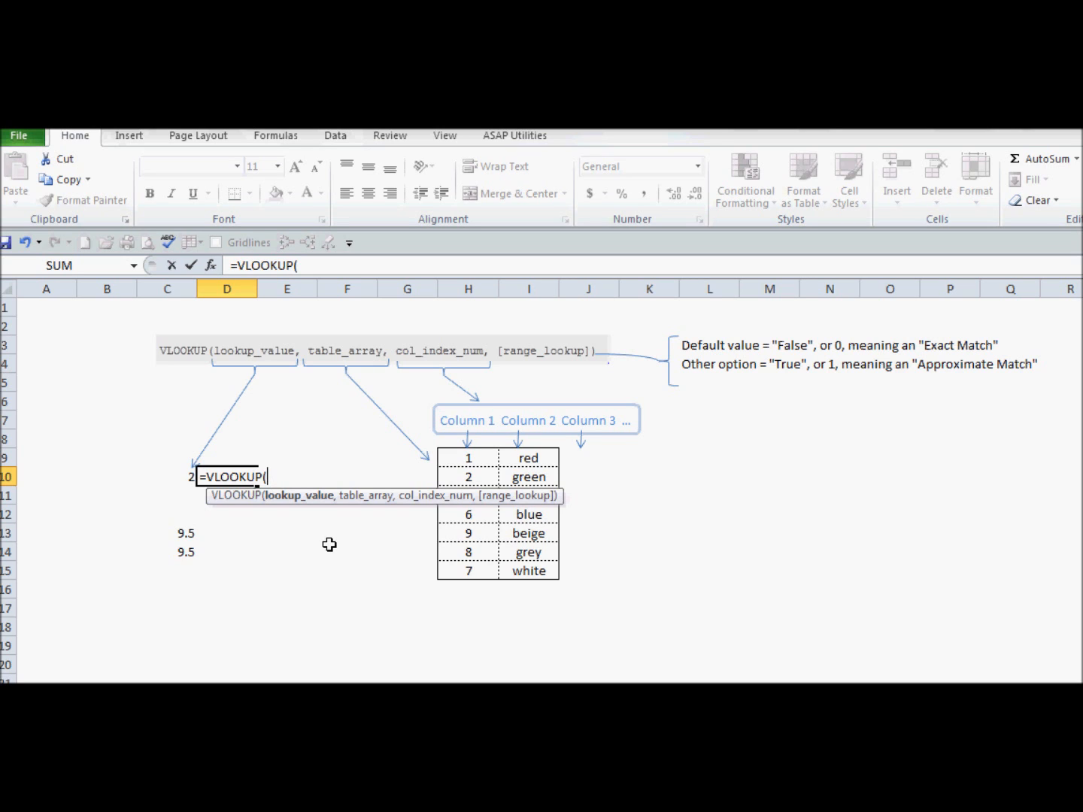
left_click(185, 483)
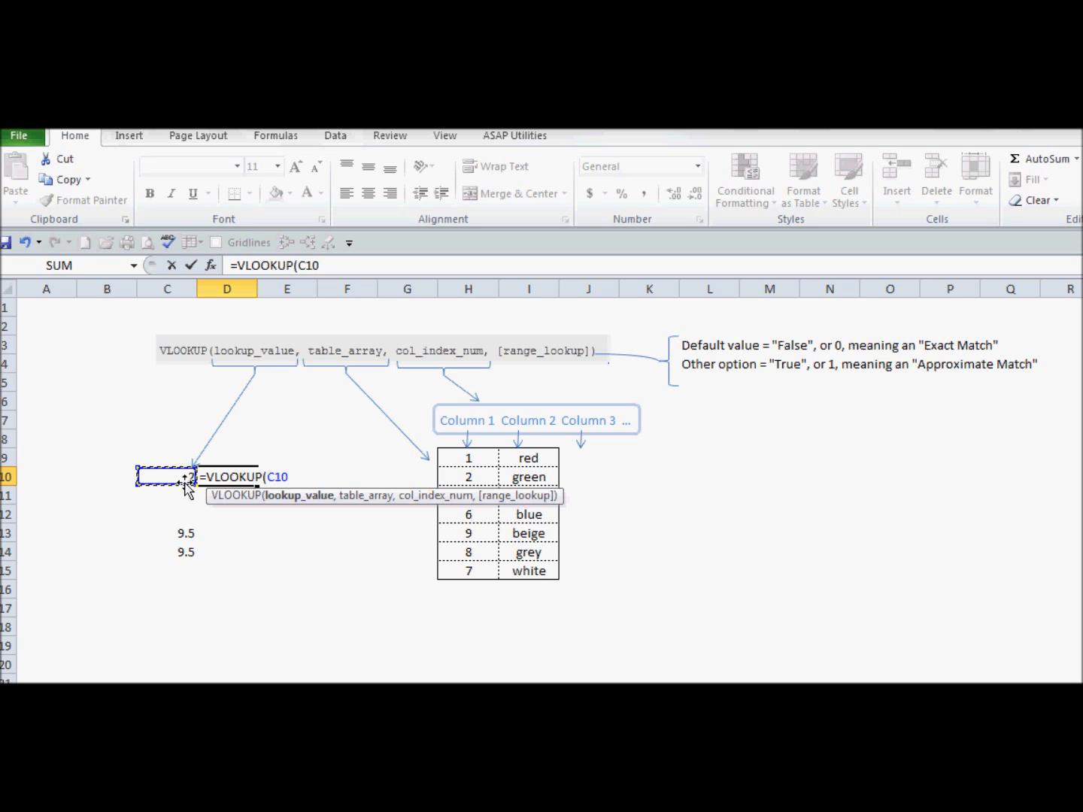
type(",")
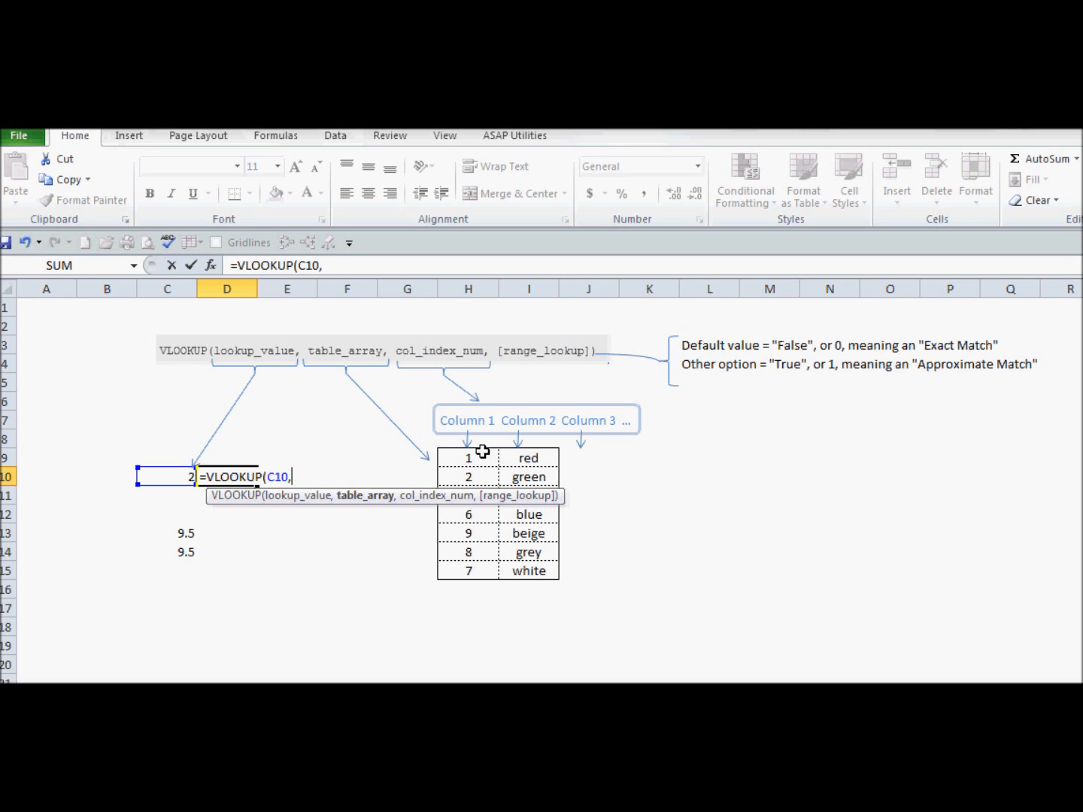
left_click_drag(484, 454, 533, 565)
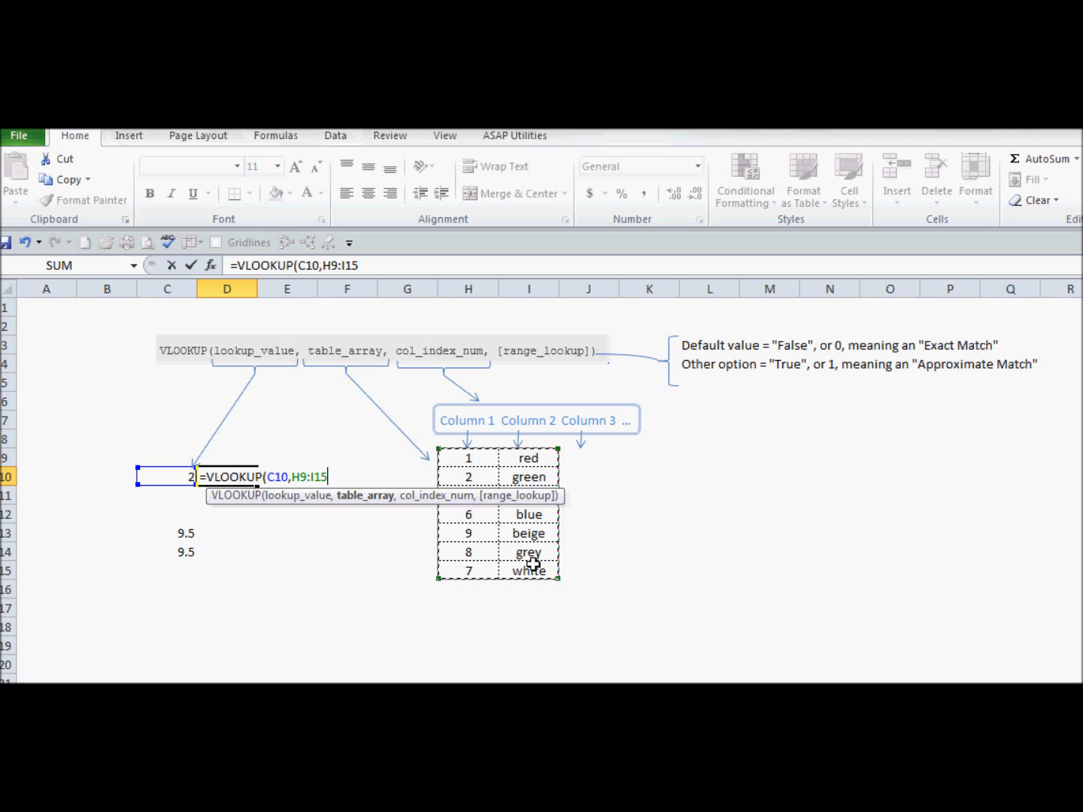
type(",")
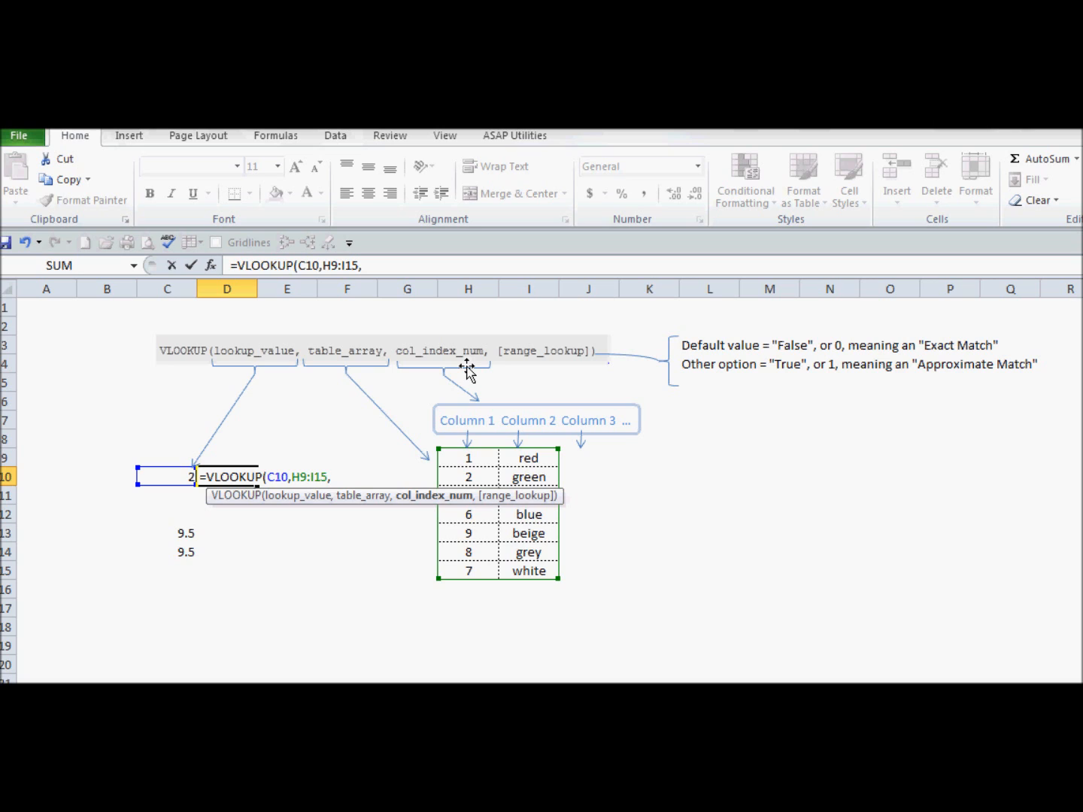
type("2,")
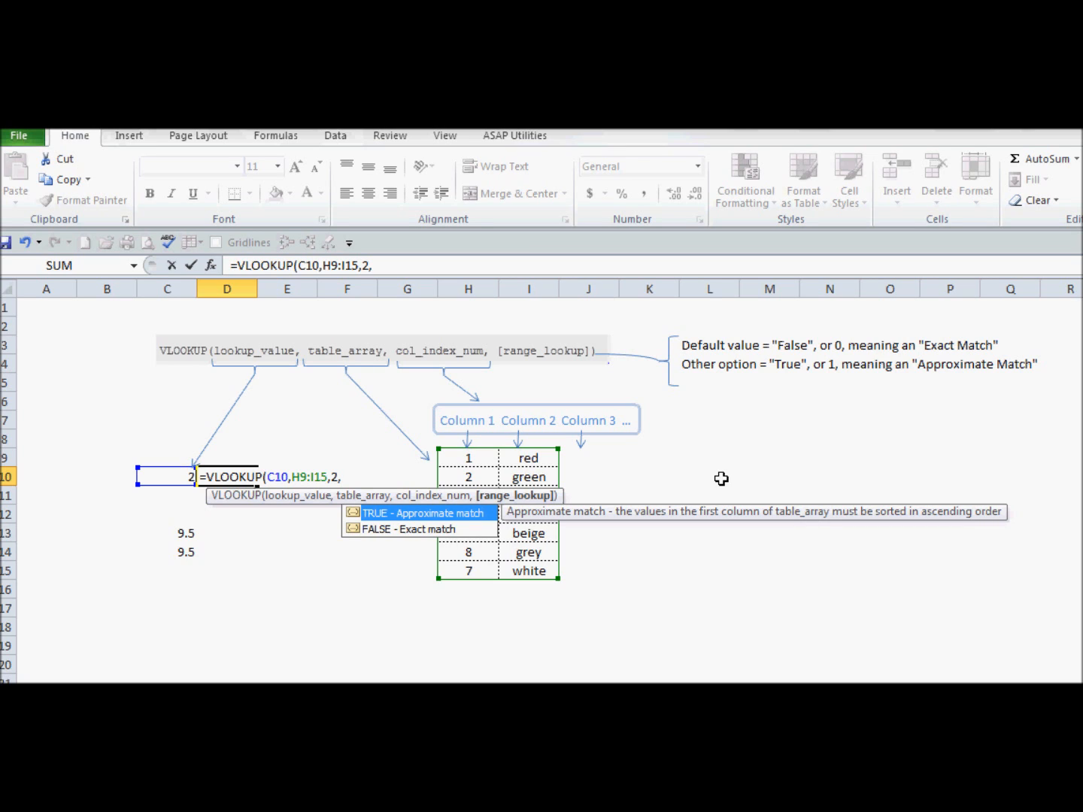
type("0")
key("Escape")
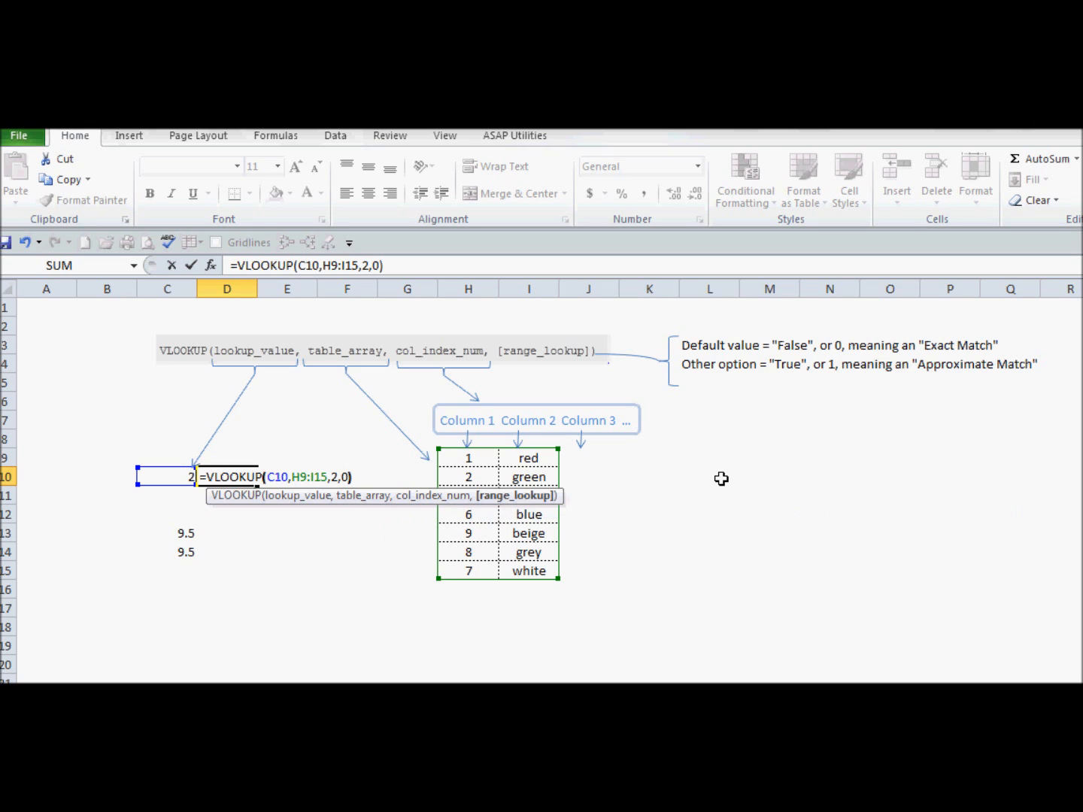
type(")")
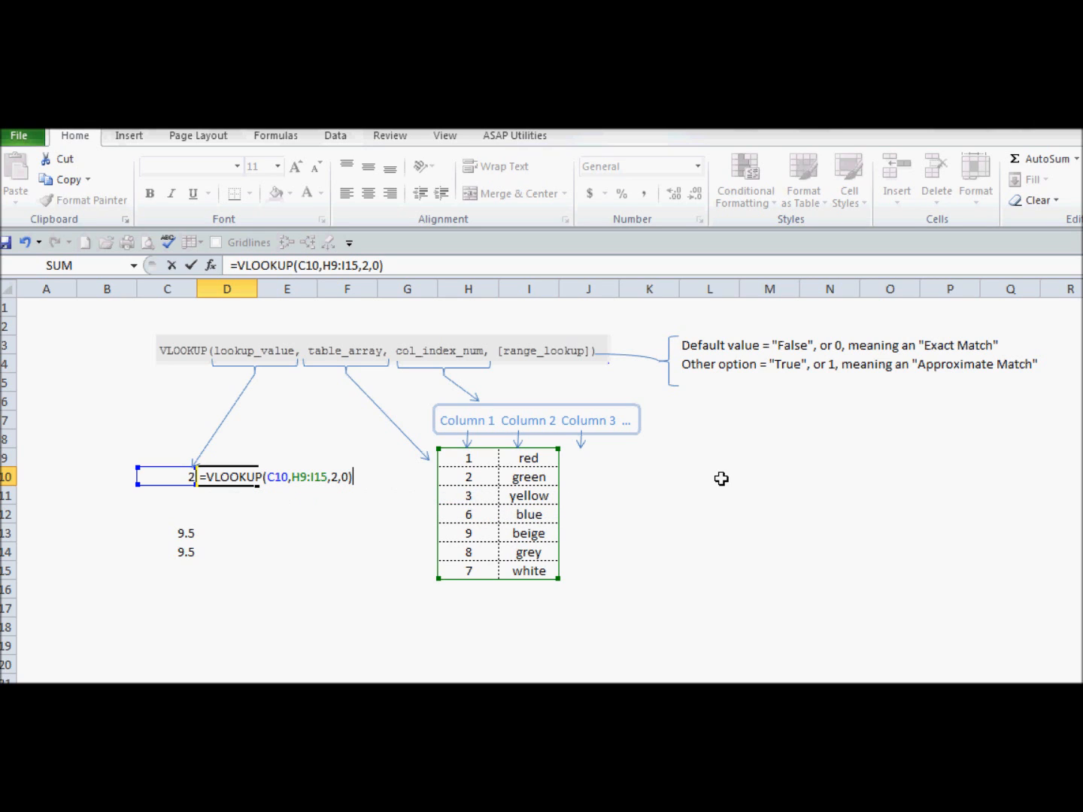
key("Return")
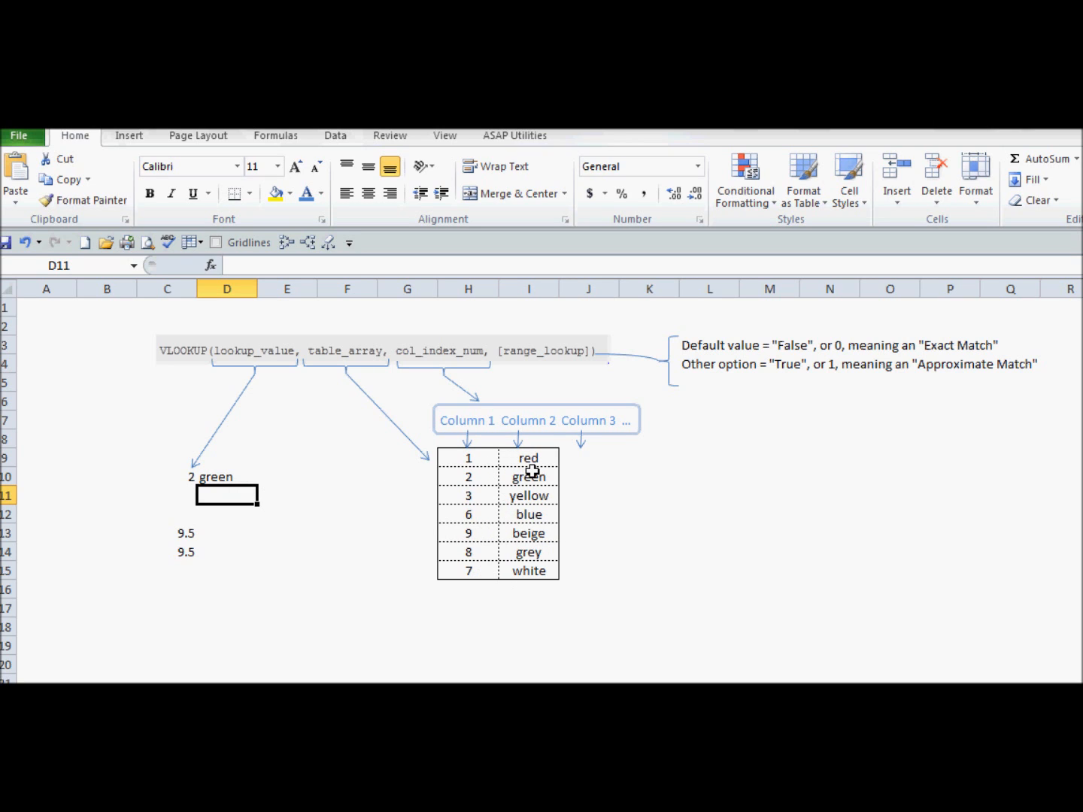
- Enter =VLOOKUP(C13,H9:I15,2,0) in D13 to look up the value in C13 with an exact match
left_click(224, 539)
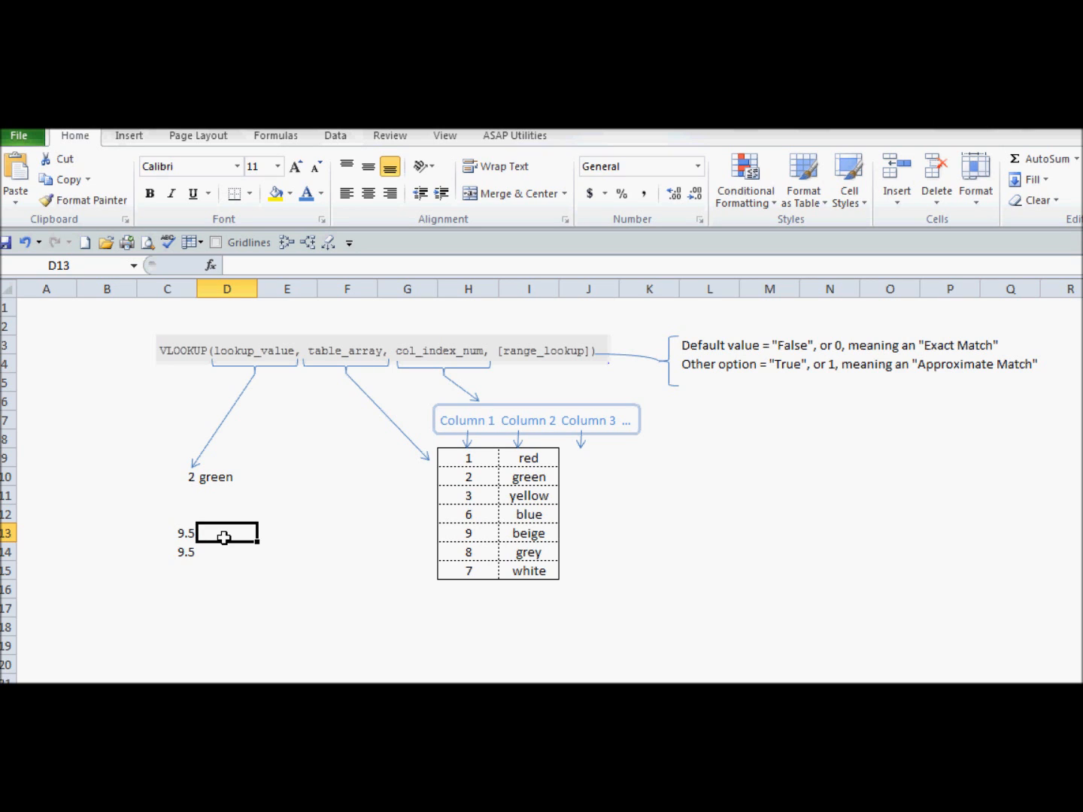
type("=vl")
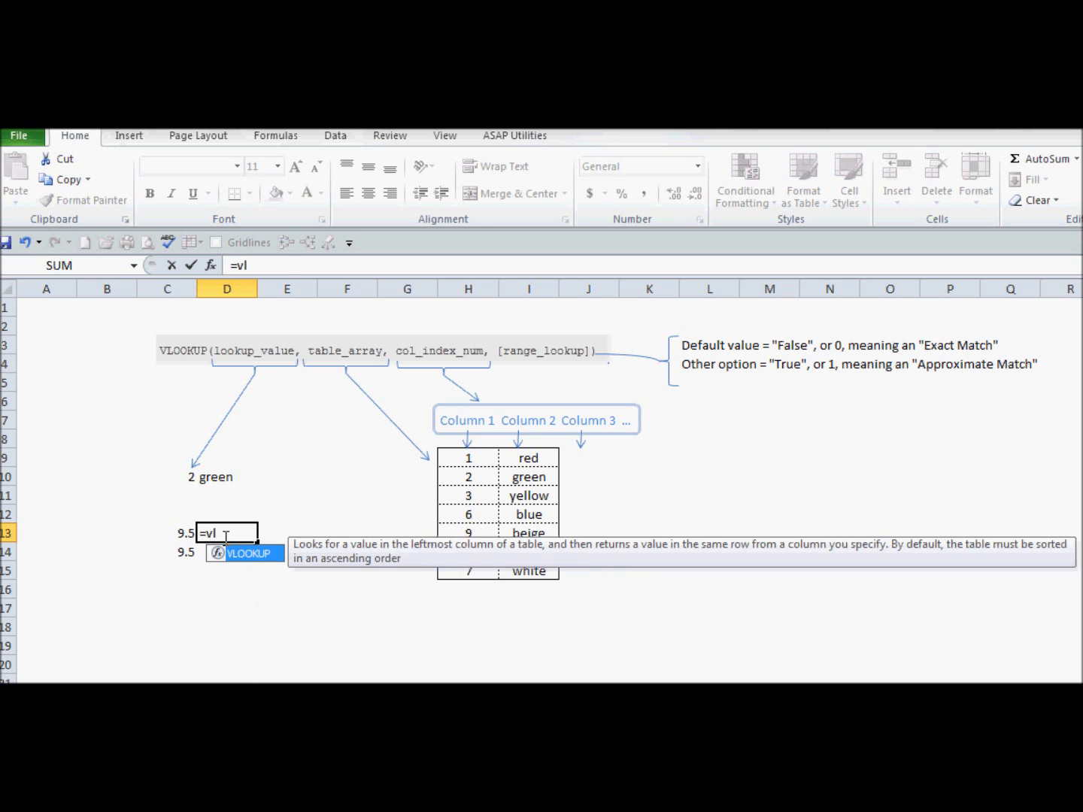
key("Tab")
left_click(183, 531)
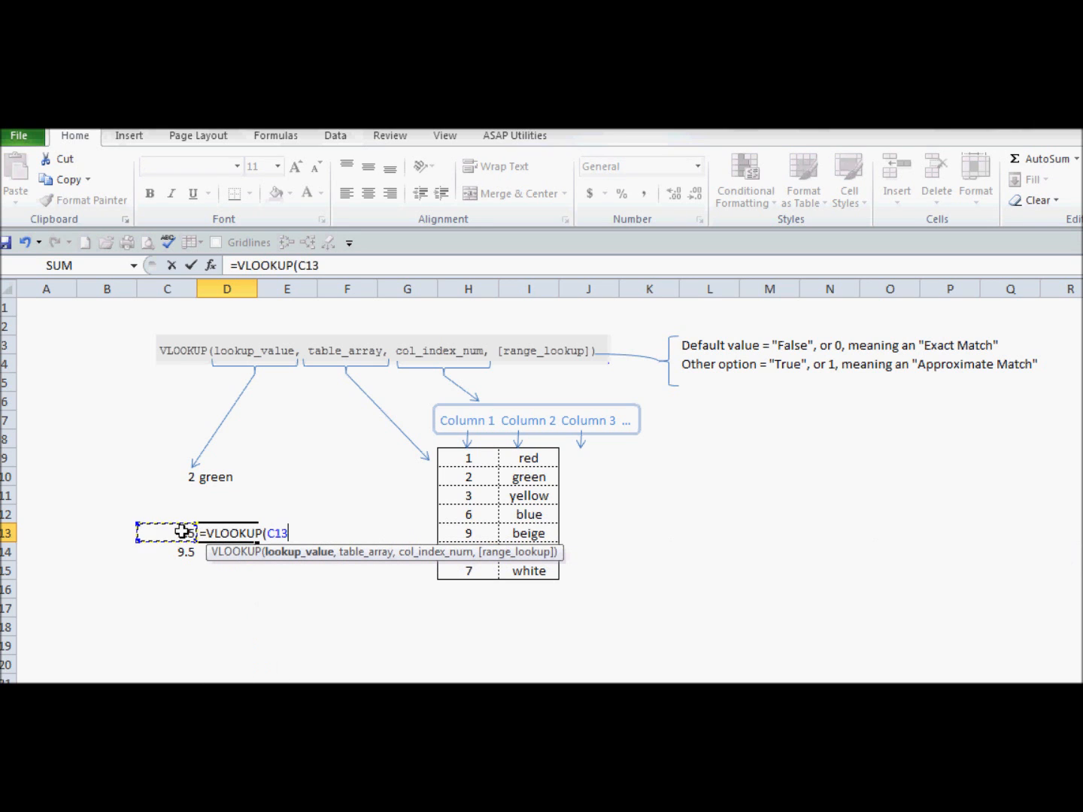
type(",")
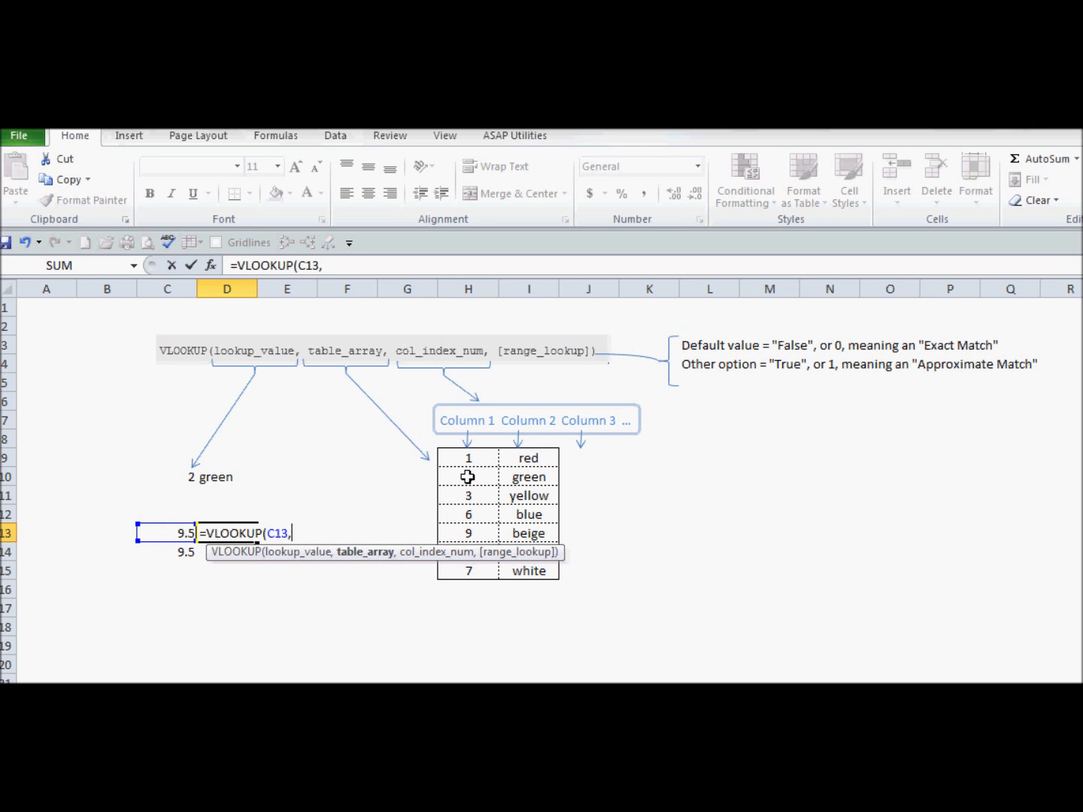
left_click_drag(476, 461, 519, 579)
type(",2")
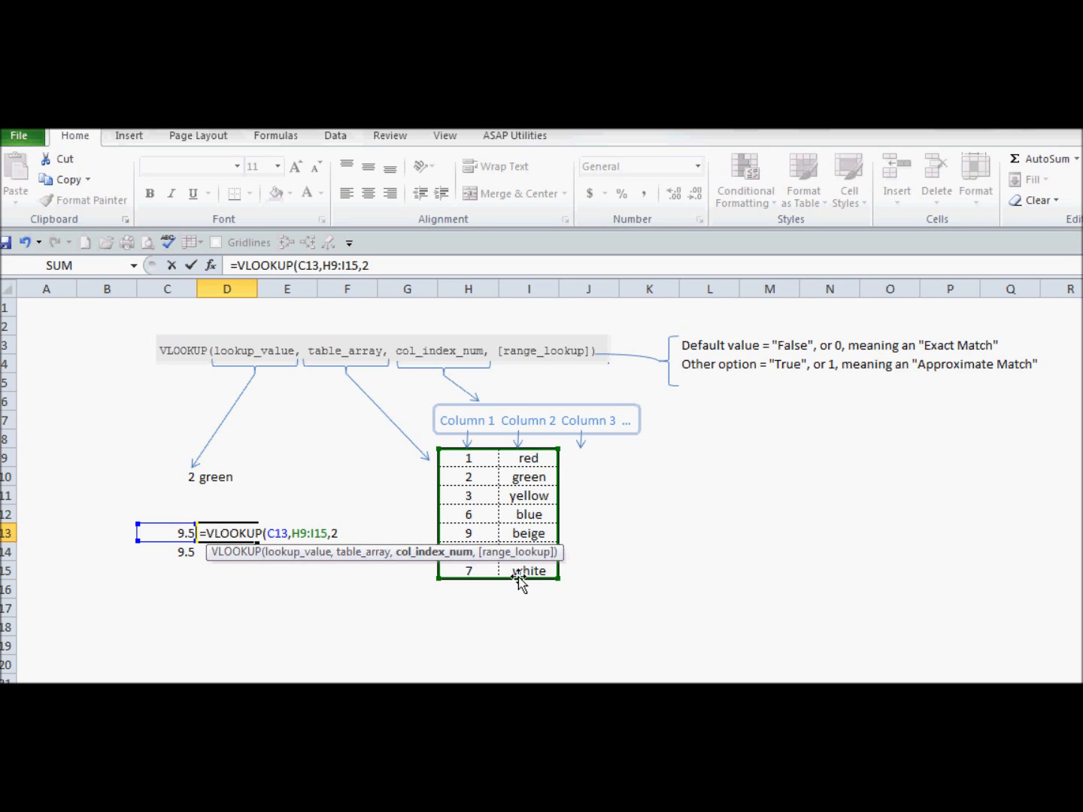
type(".")
type(",")
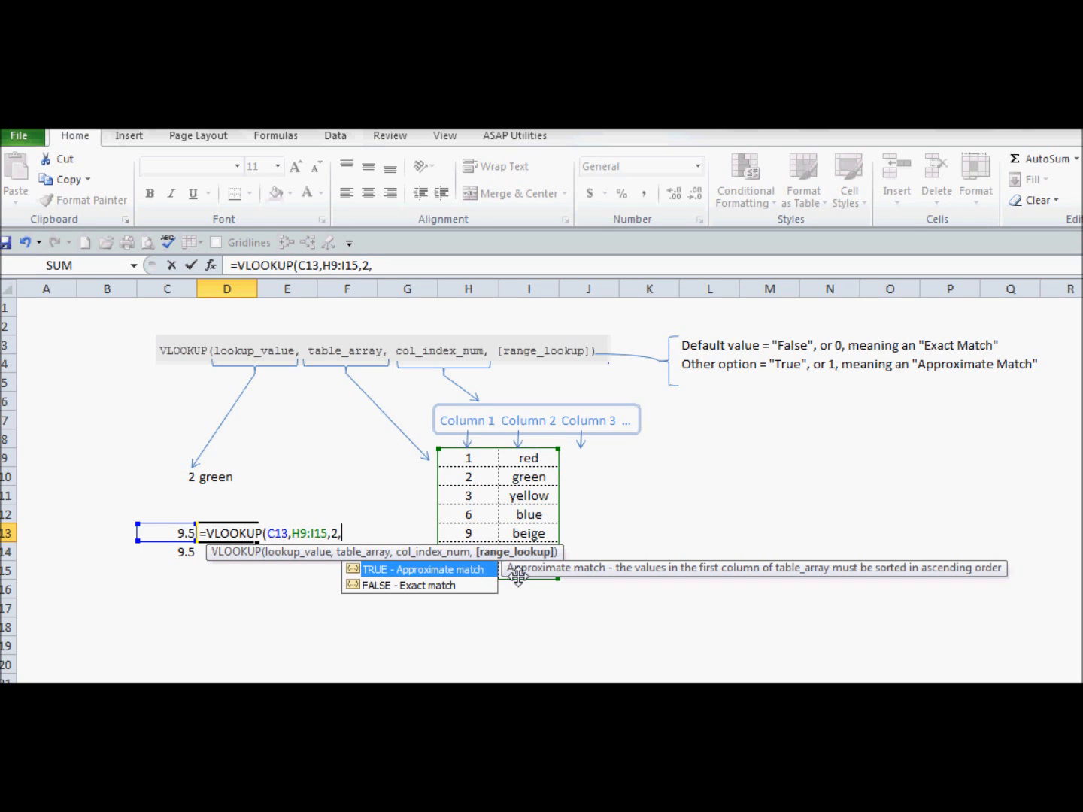
type("0)")
key("Return")
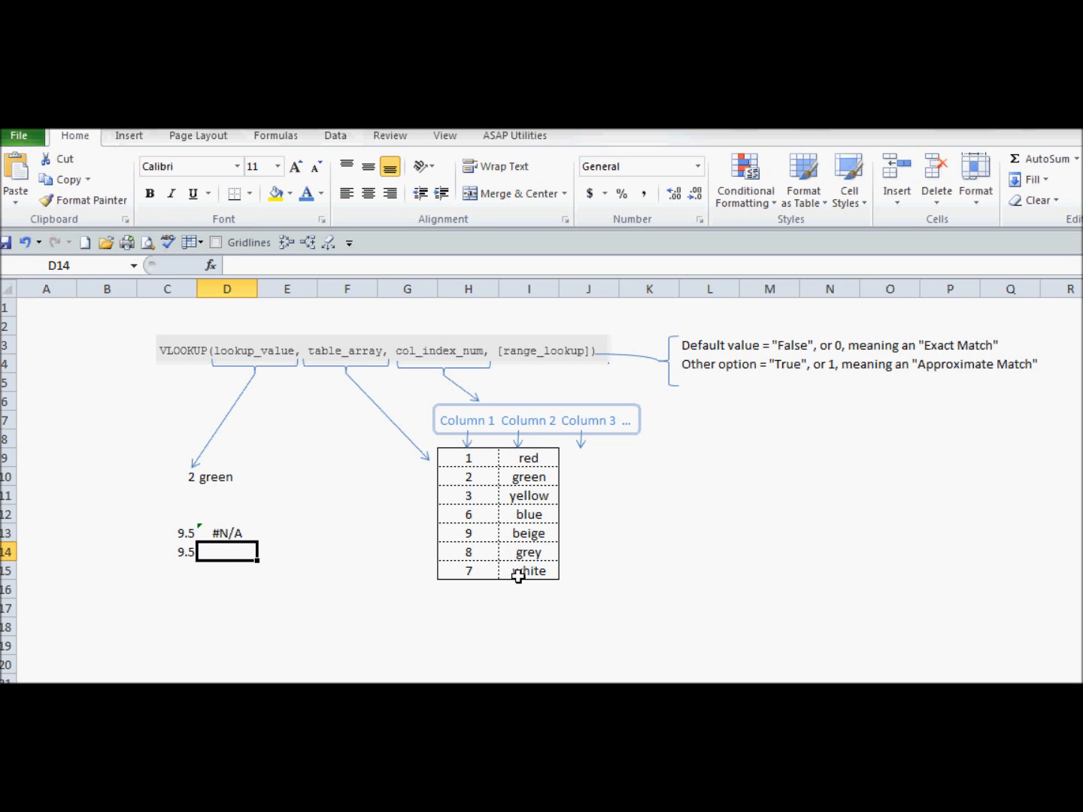
- Enter =VLOOKUP(C14,H9:I15,2,1) in D14 to look up the value in C14 with an approximate match
type("=vlo")
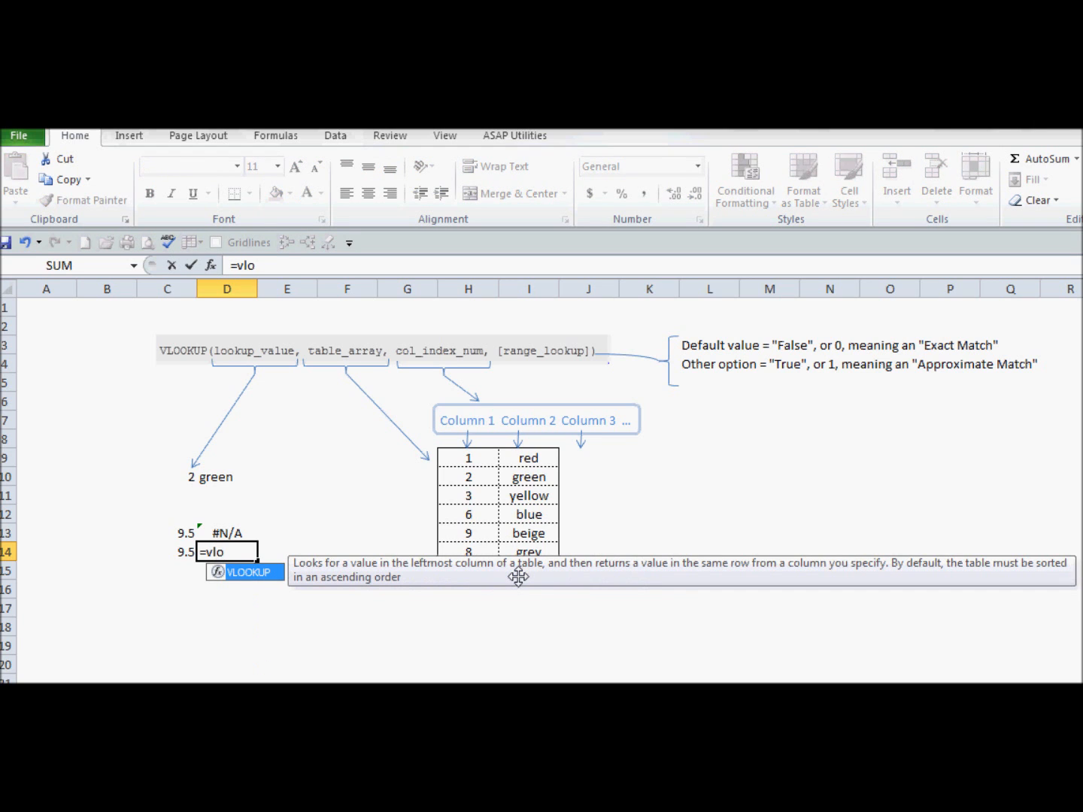
key("Tab")
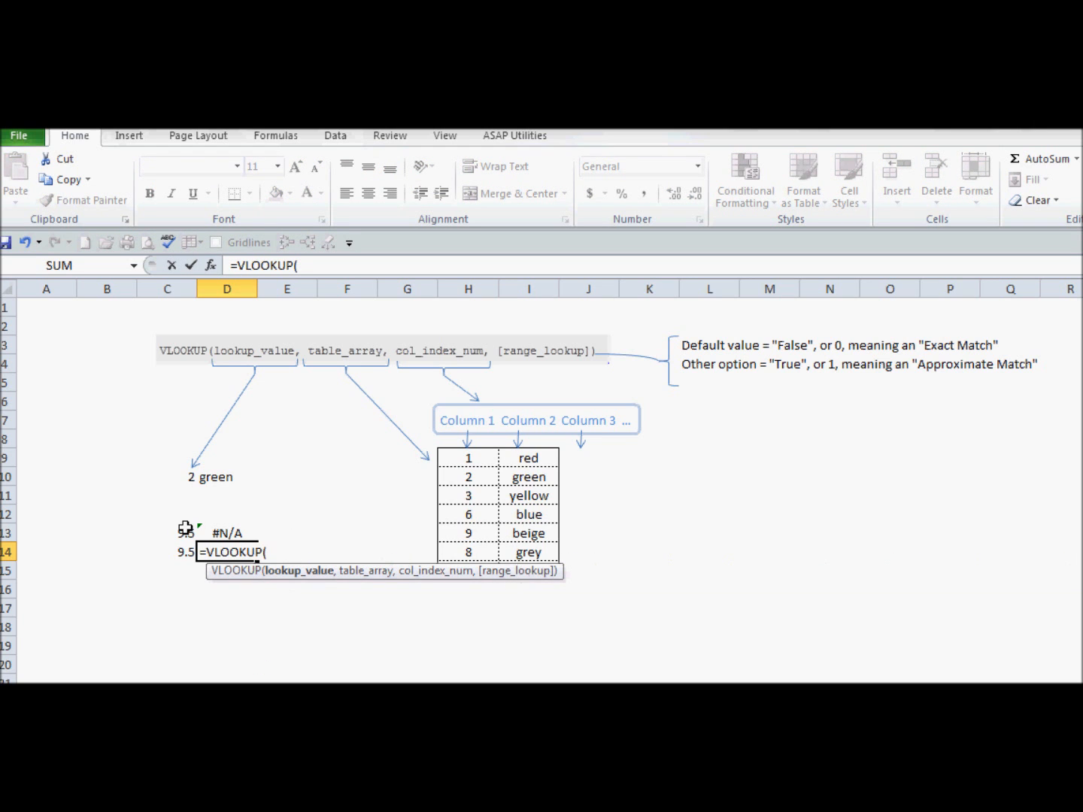
left_click(186, 552)
type(",")
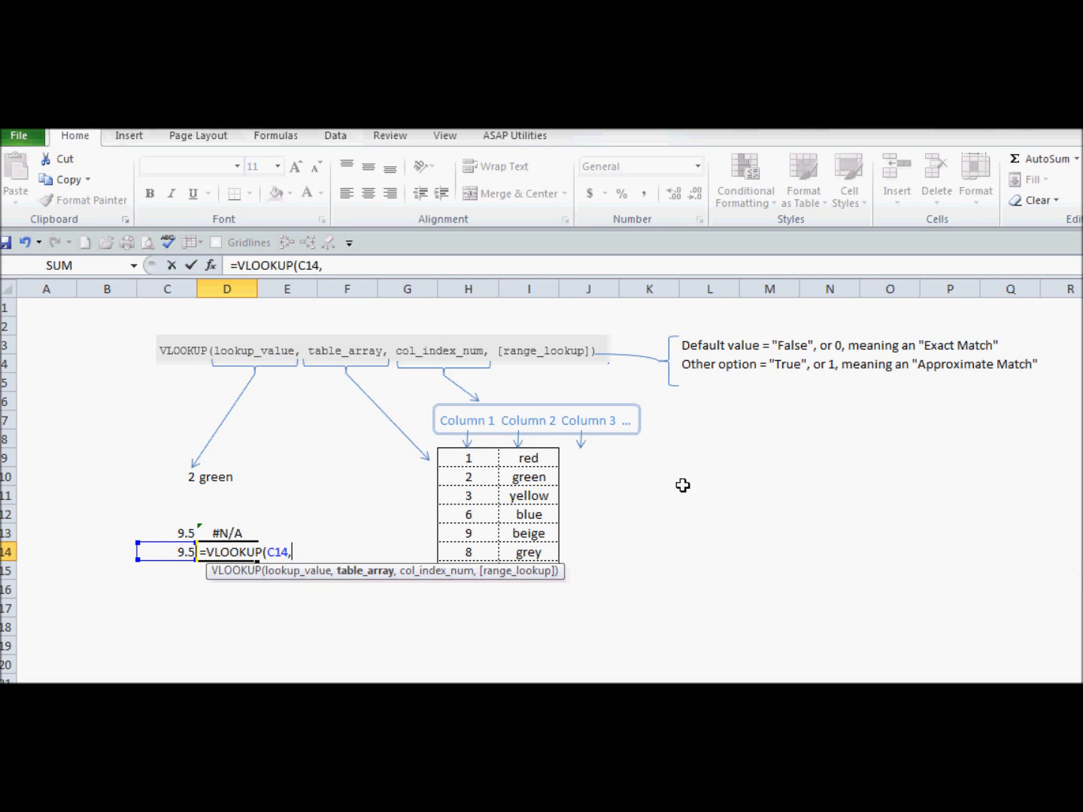
left_click(489, 460)
left_click_drag(489, 460, 526, 576)
type(",2")
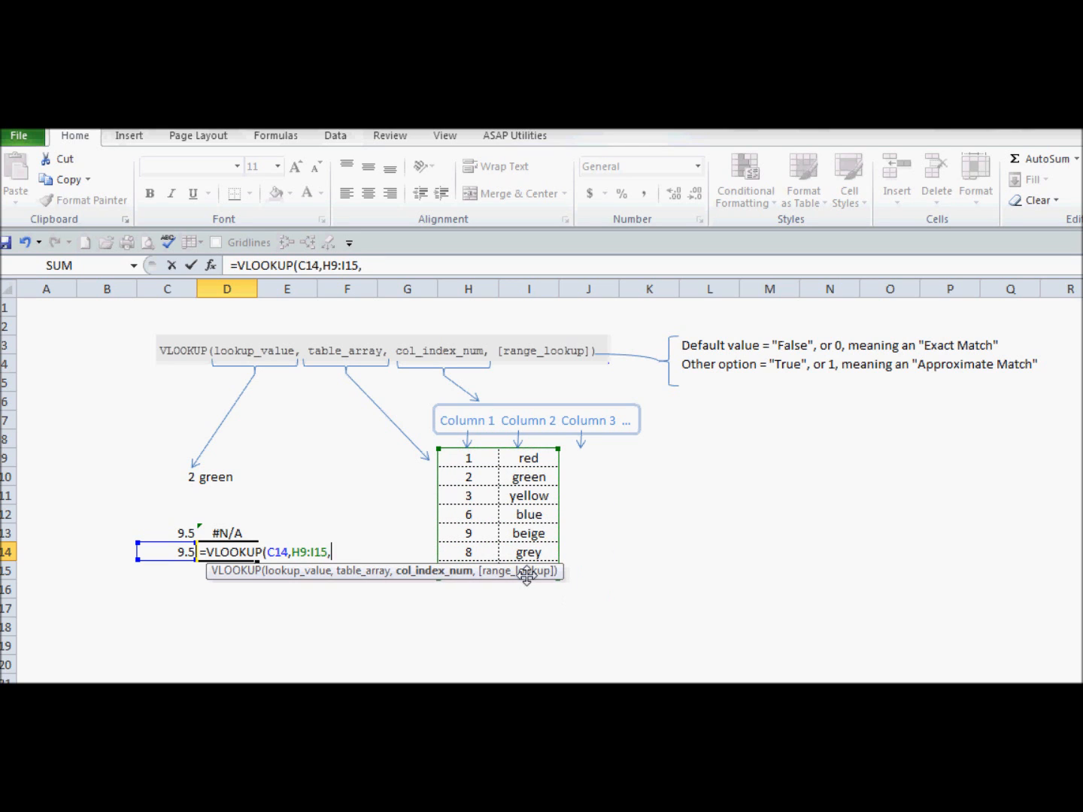
type(",")
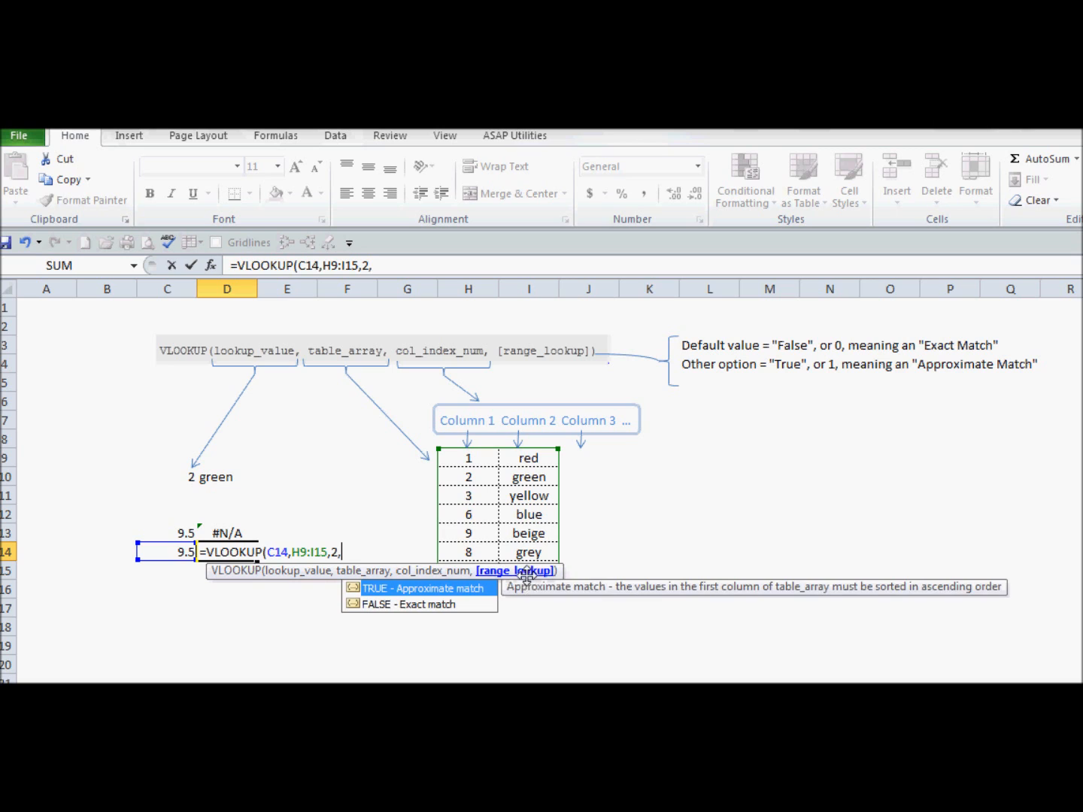
type("1)")
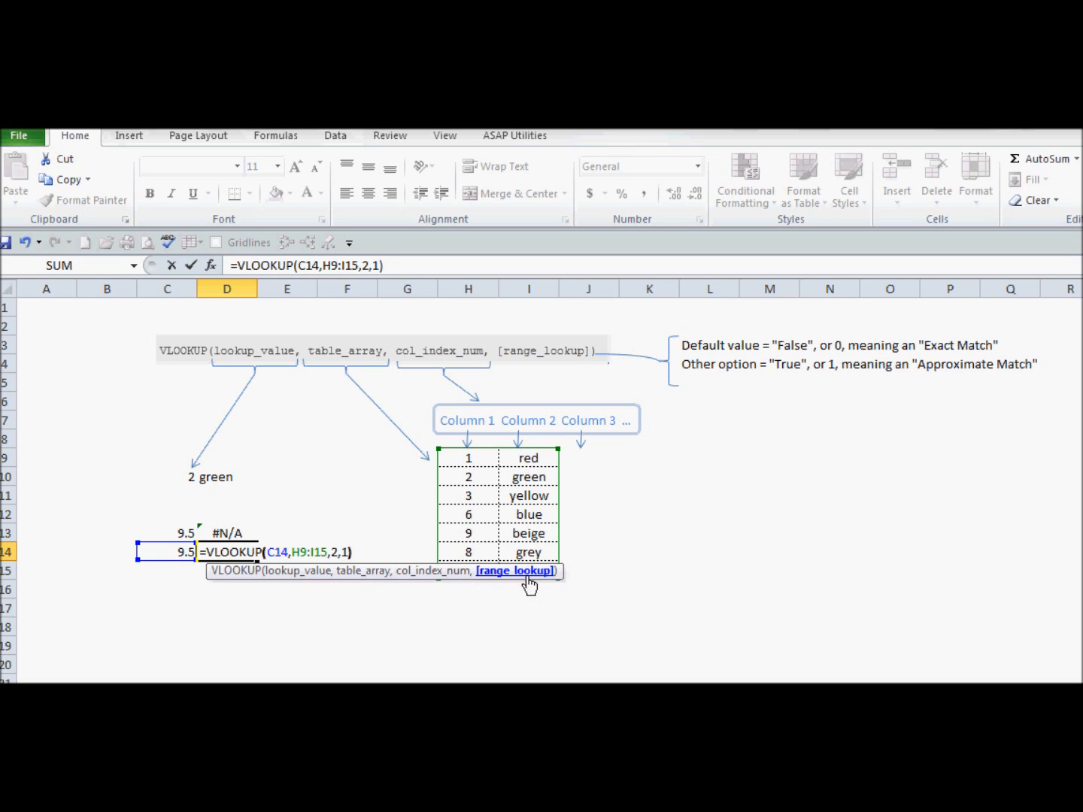
key("Return")
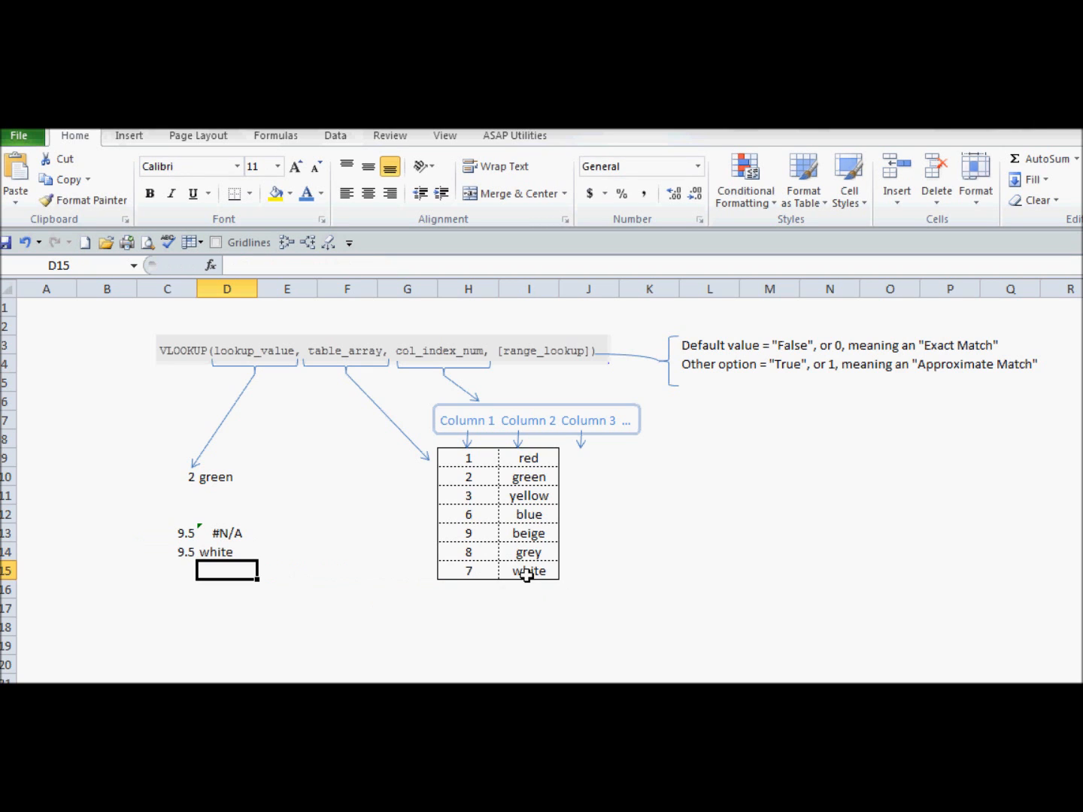